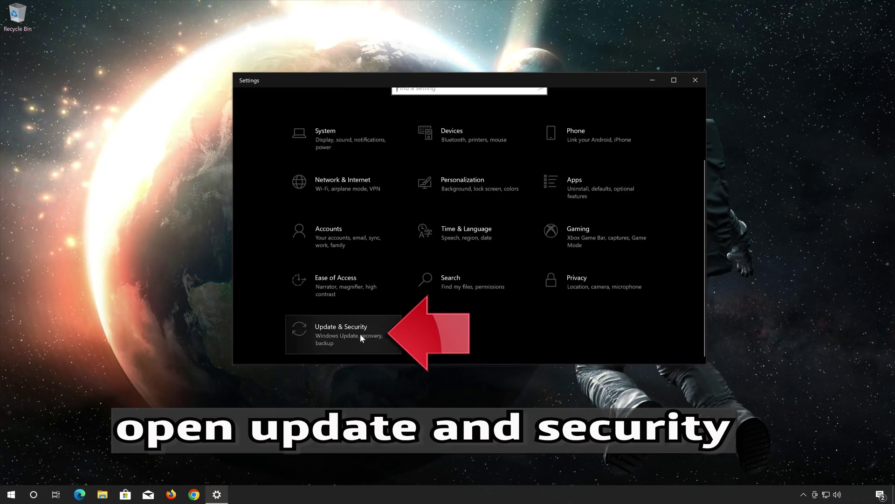
Open the list of additional troubleshooters from the Troubleshoot page of Update & Security
{"action": "left_click", "coordinate": [356, 336]}
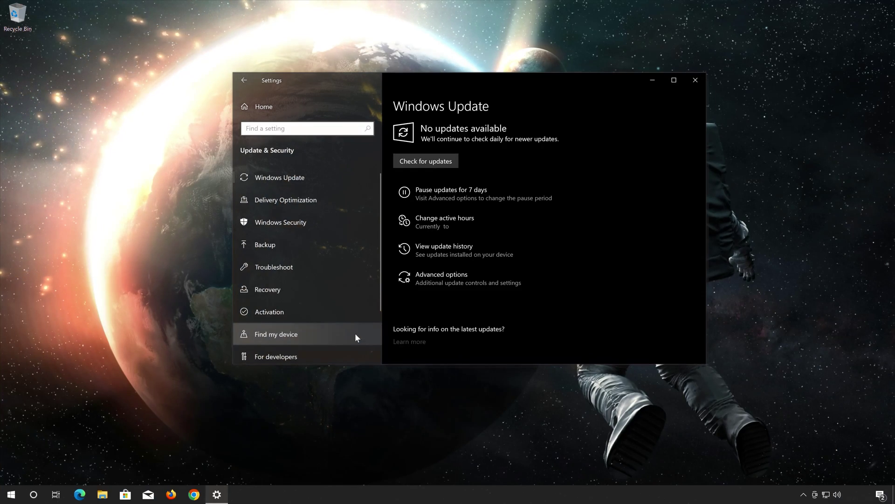
{"action": "left_click", "coordinate": [323, 271]}
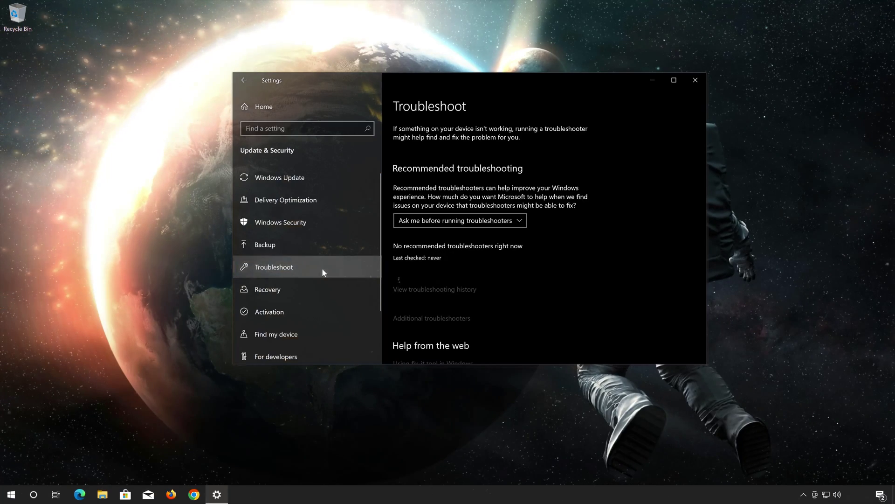
{"action": "scroll", "coordinate": [568, 261], "scroll_direction": "down", "scroll_amount": 1}
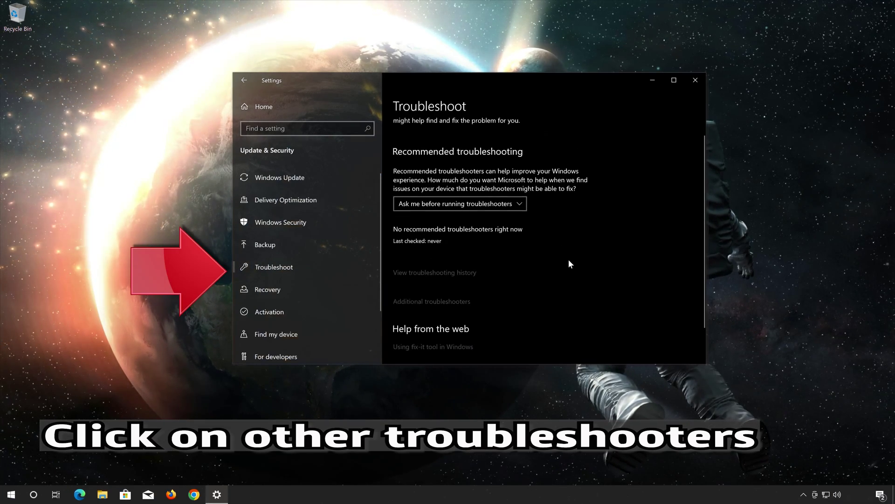
{"action": "scroll", "coordinate": [513, 265], "scroll_direction": "down", "scroll_amount": 2}
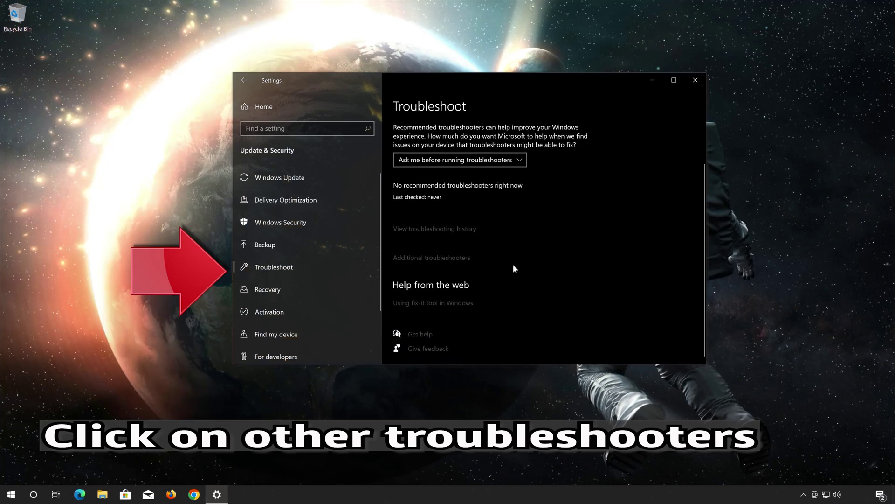
{"action": "left_click", "coordinate": [451, 258]}
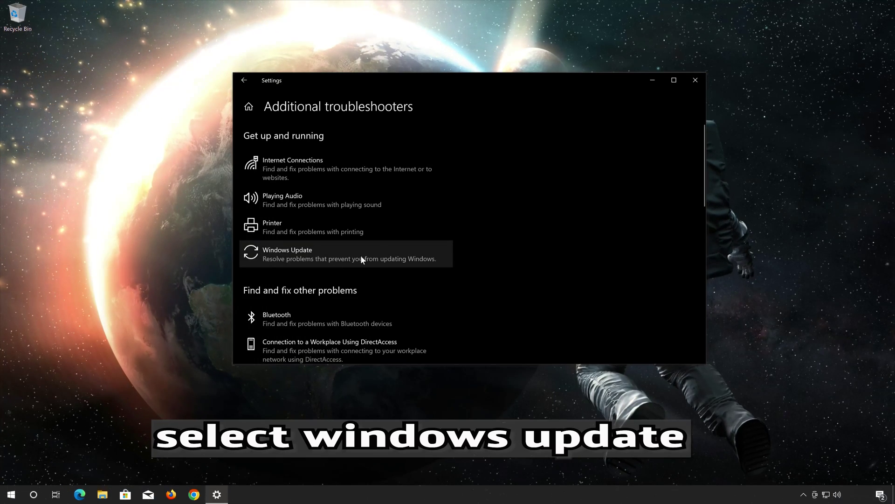
Run the Windows Update troubleshooter, then close it and the Settings window
{"action": "left_click", "coordinate": [340, 254]}
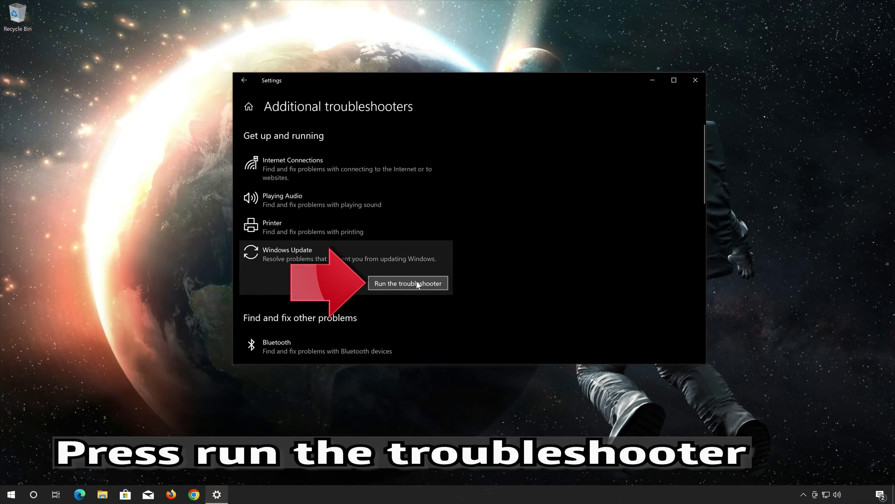
{"action": "left_click", "coordinate": [417, 283]}
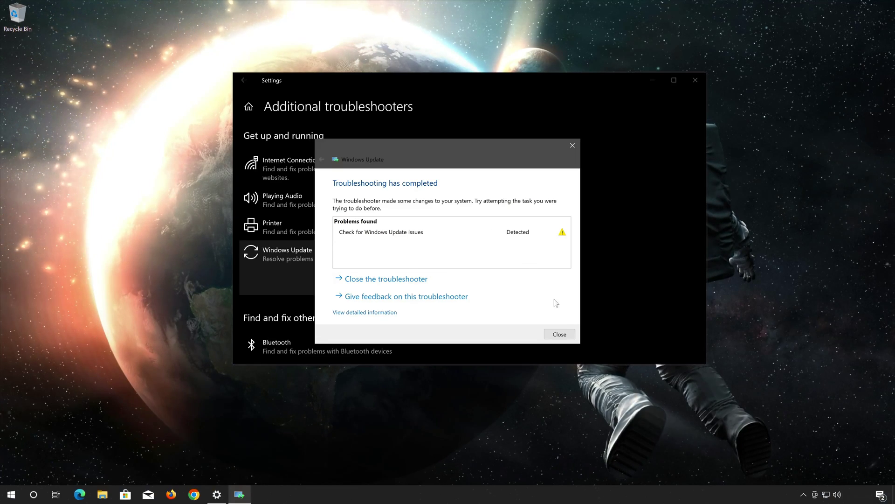
{"action": "left_click", "coordinate": [568, 334]}
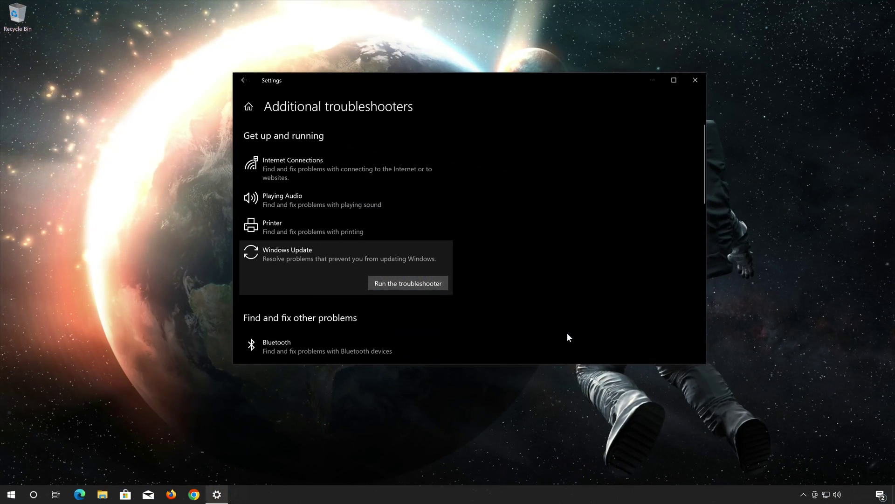
{"action": "left_click", "coordinate": [697, 80]}
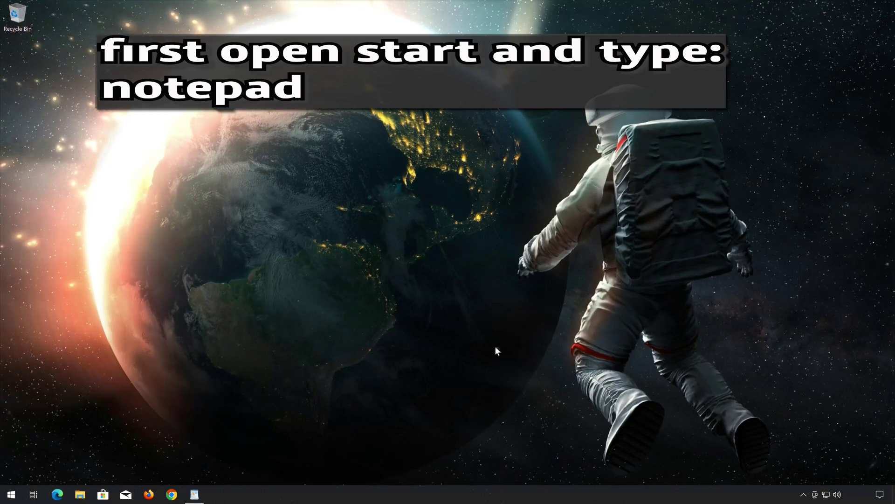
Search for notepad, open a blank Notepad window and shrink it from its upper-left corner
{"action": "left_click", "coordinate": [12, 495]}
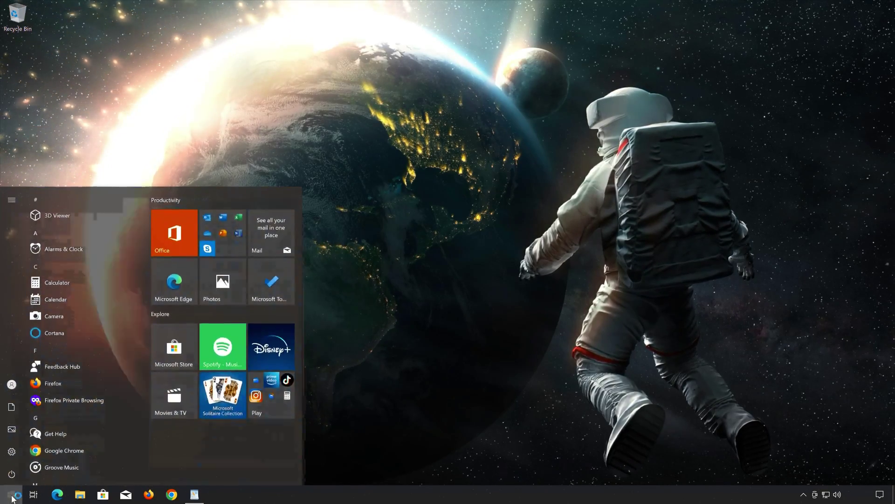
{"action": "type", "text": "notepad"}
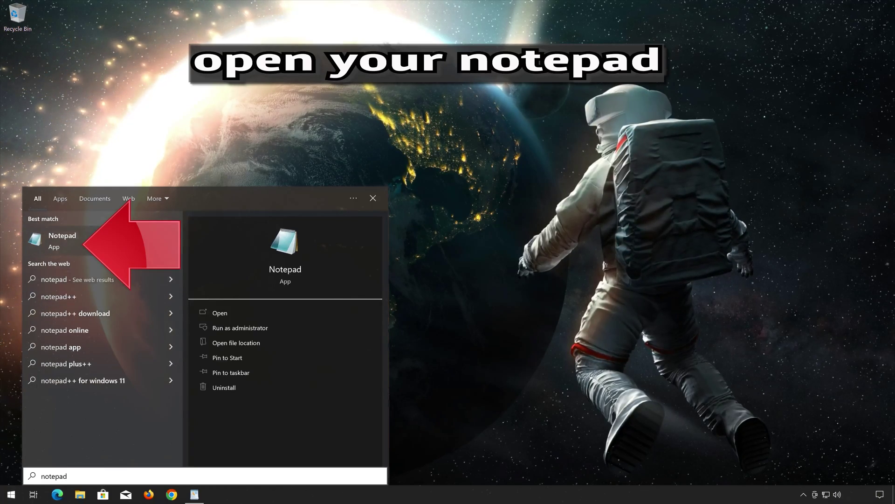
{"action": "left_click", "coordinate": [115, 240]}
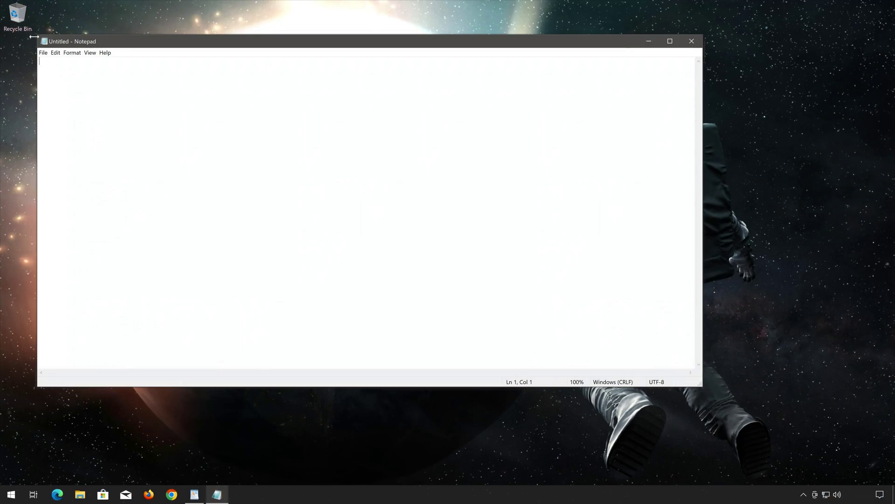
{"action": "left_click_drag", "start_coordinate": [35, 35], "coordinate": [380, 142]}
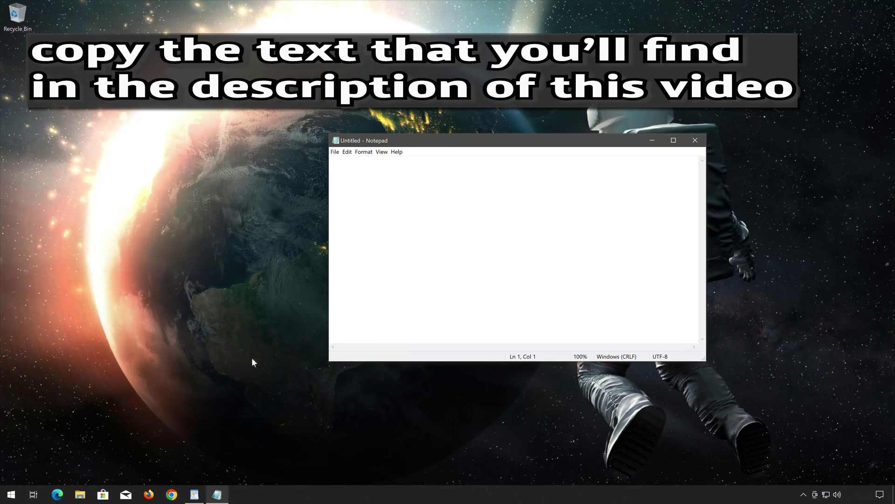
Copy all the commands, net stop bits through net start cryptsvc, from the open WordPad document and paste them into the blank Notepad file
{"action": "left_click", "coordinate": [195, 493]}
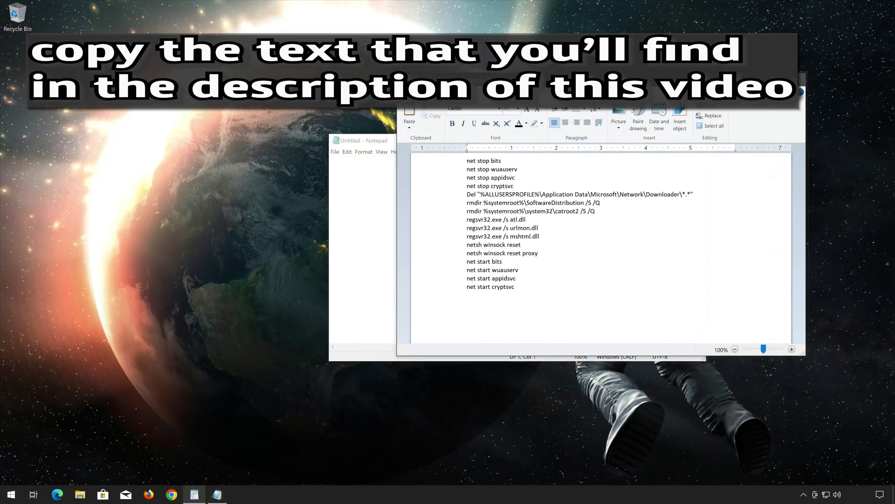
{"action": "left_click_drag", "start_coordinate": [492, 271], "coordinate": [467, 160]}
{"action": "right_click", "coordinate": [475, 167]}
{"action": "left_click", "coordinate": [494, 181]}
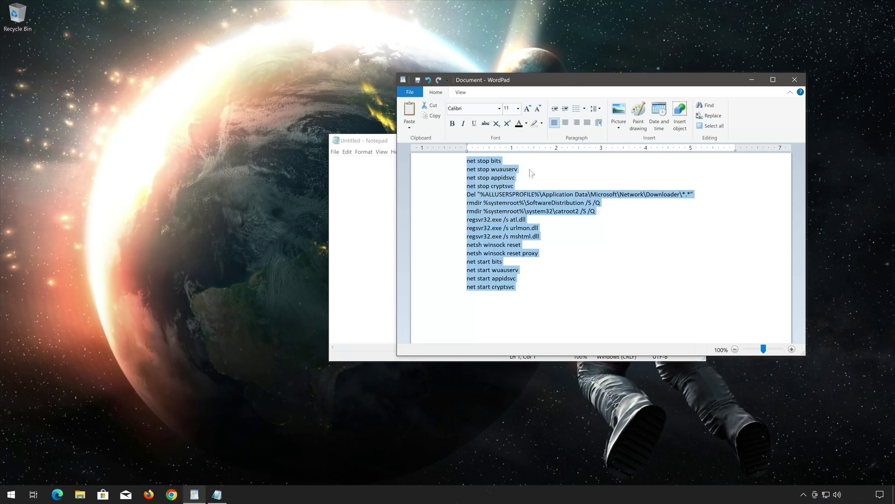
{"action": "left_click", "coordinate": [751, 80]}
{"action": "right_click", "coordinate": [429, 176]}
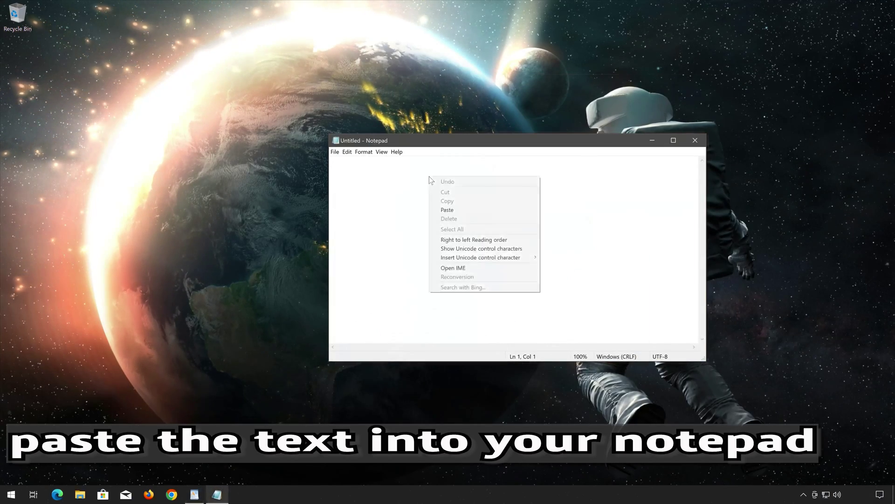
{"action": "left_click", "coordinate": [443, 209]}
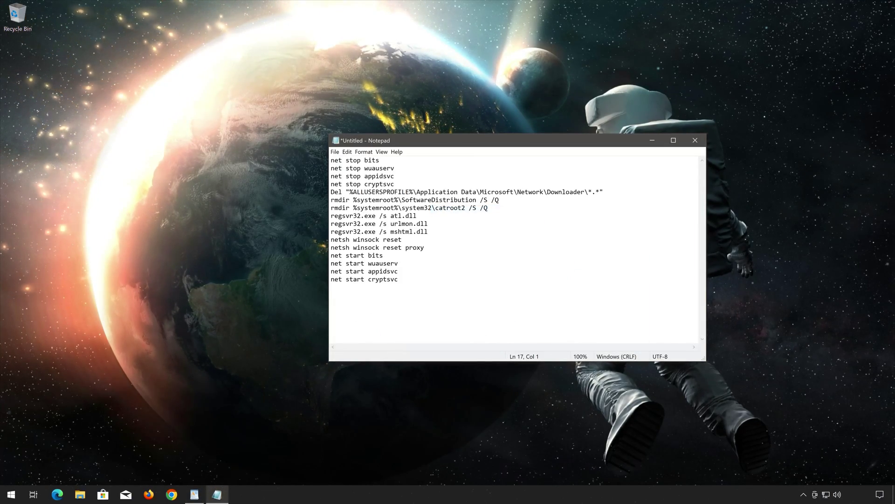
Save the Notepad file to the Desktop as fix.bat with the type All Files, and close Notepad
{"action": "left_click", "coordinate": [334, 154]}
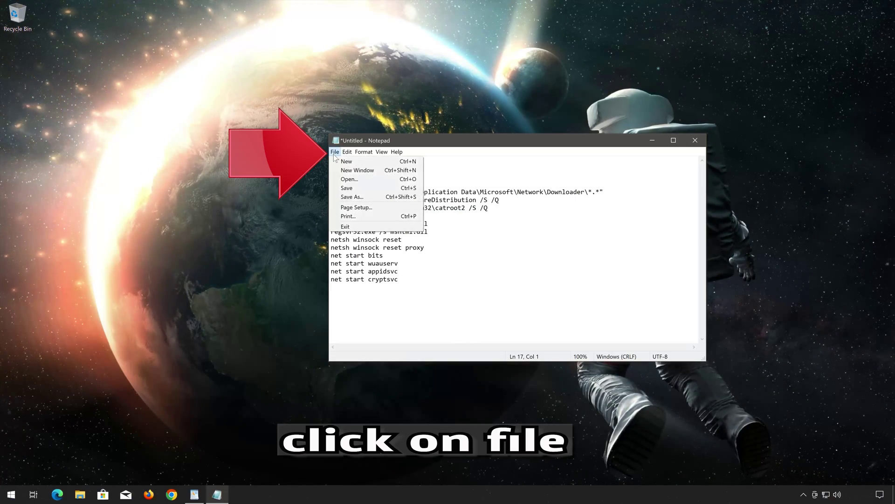
{"action": "left_click", "coordinate": [374, 198]}
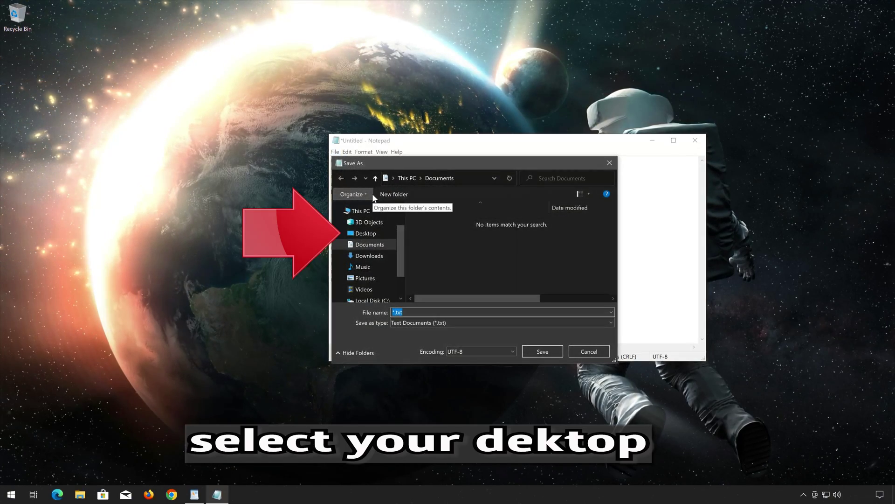
{"action": "left_click", "coordinate": [370, 237]}
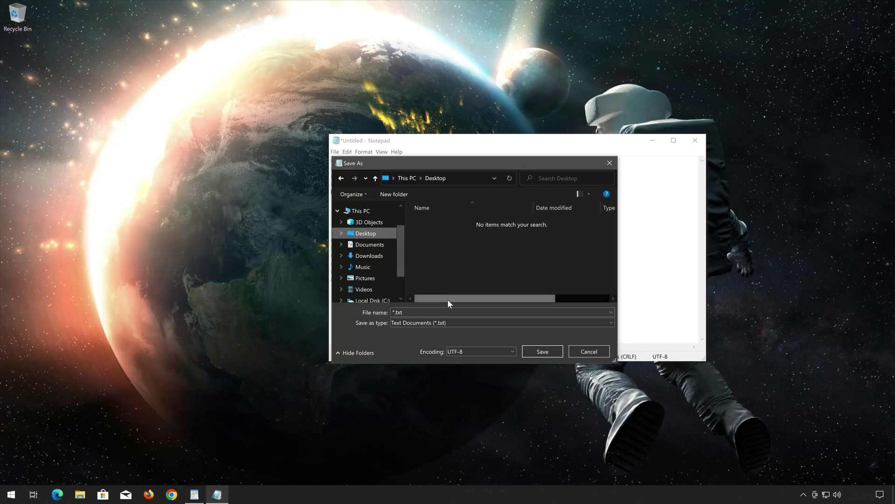
{"action": "left_click", "coordinate": [409, 324]}
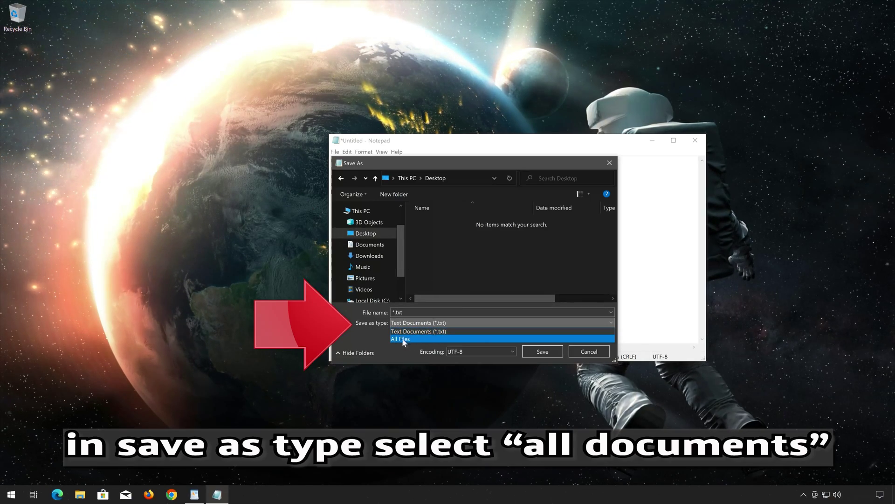
{"action": "left_click", "coordinate": [409, 340]}
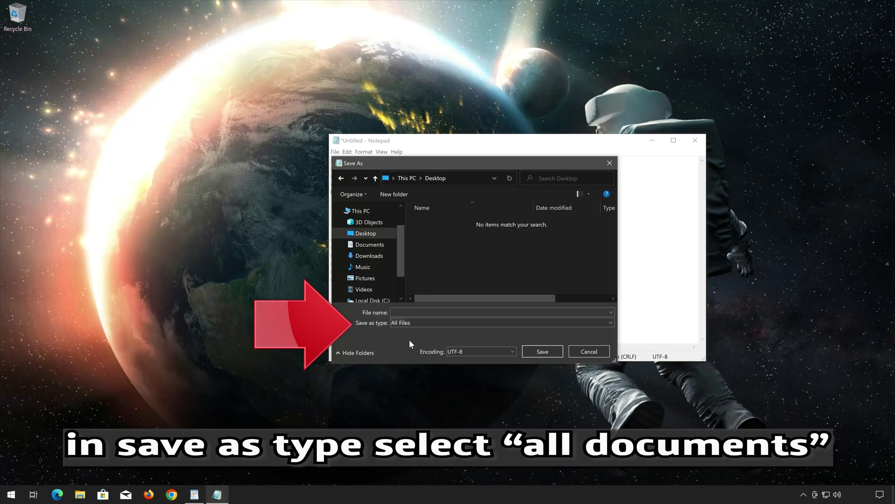
{"action": "left_click", "coordinate": [394, 312]}
{"action": "type", "text": "fix.bat"}
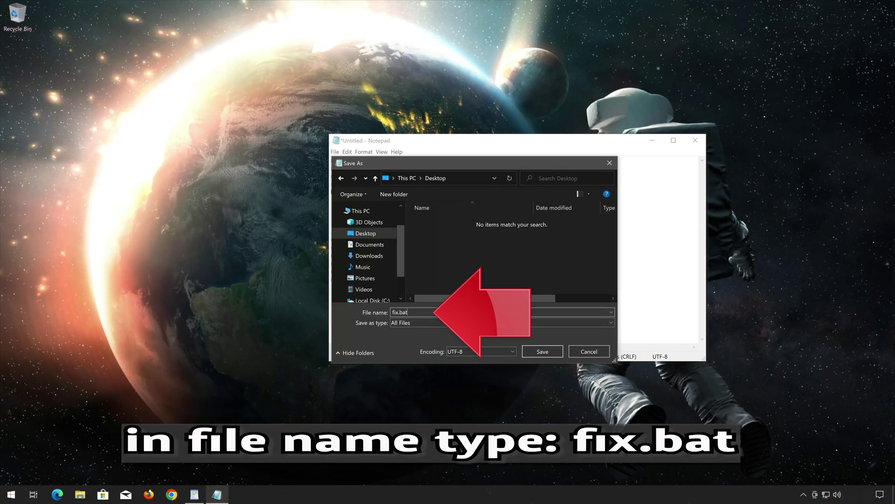
{"action": "left_click", "coordinate": [539, 356]}
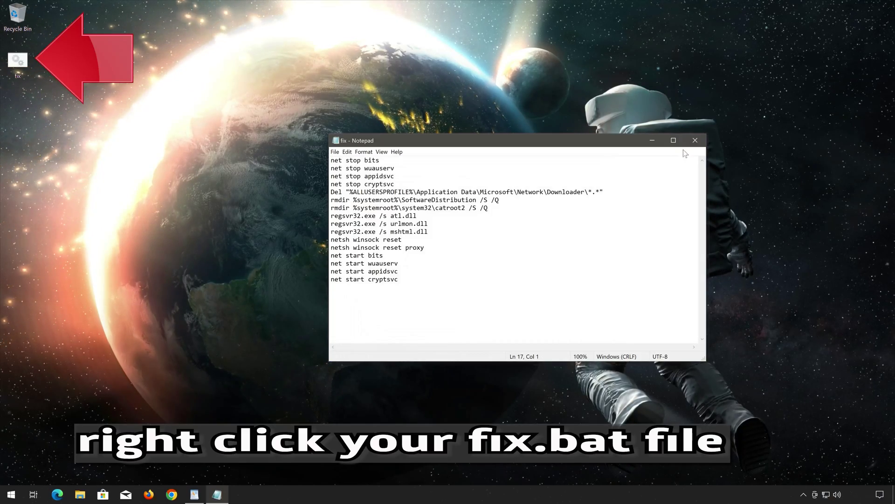
{"action": "left_click", "coordinate": [694, 140]}
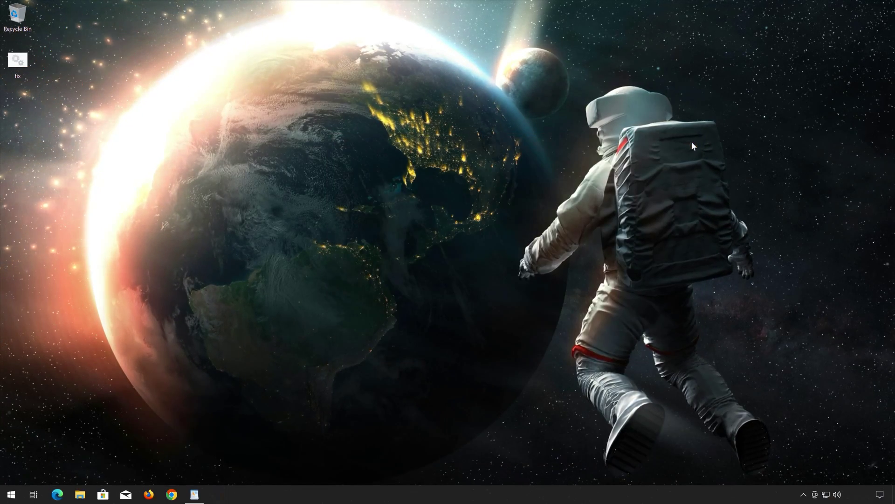
Run the fix batch file on the desktop as administrator, allow its changes, and answer y to the Downloader file deletion
{"action": "right_click", "coordinate": [16, 63]}
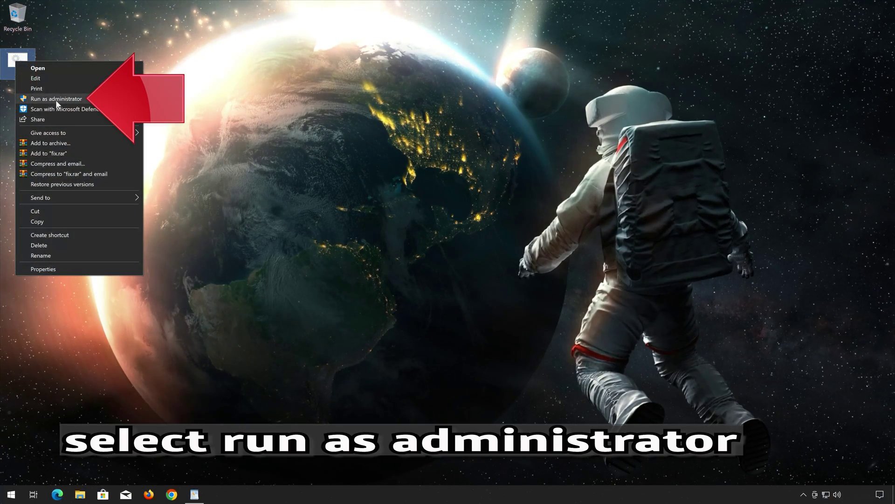
{"action": "left_click", "coordinate": [68, 98]}
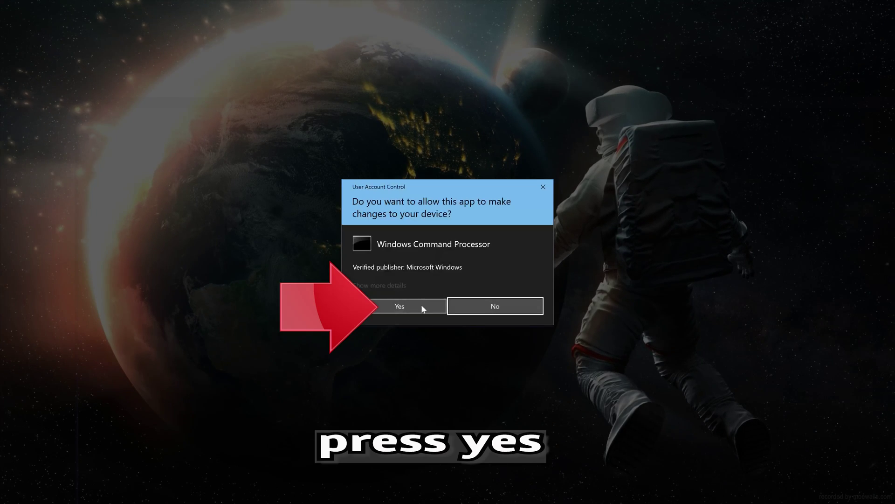
{"action": "left_click", "coordinate": [396, 310]}
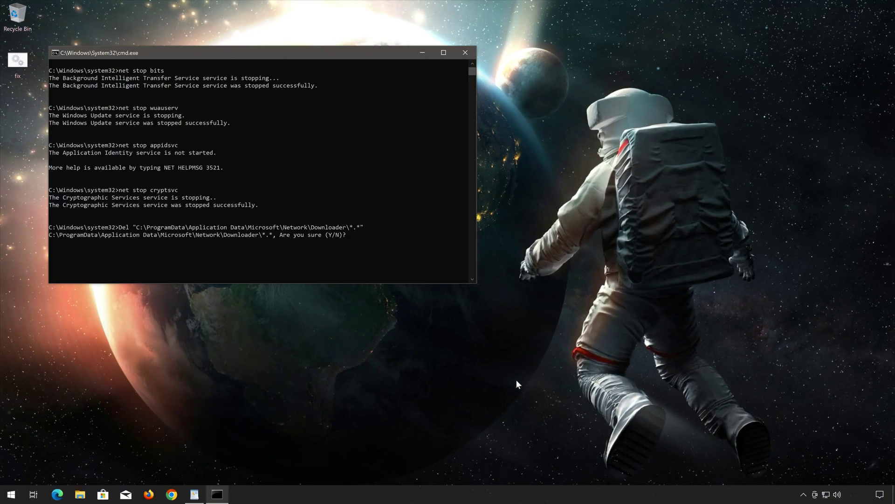
{"action": "type", "text": "y"}
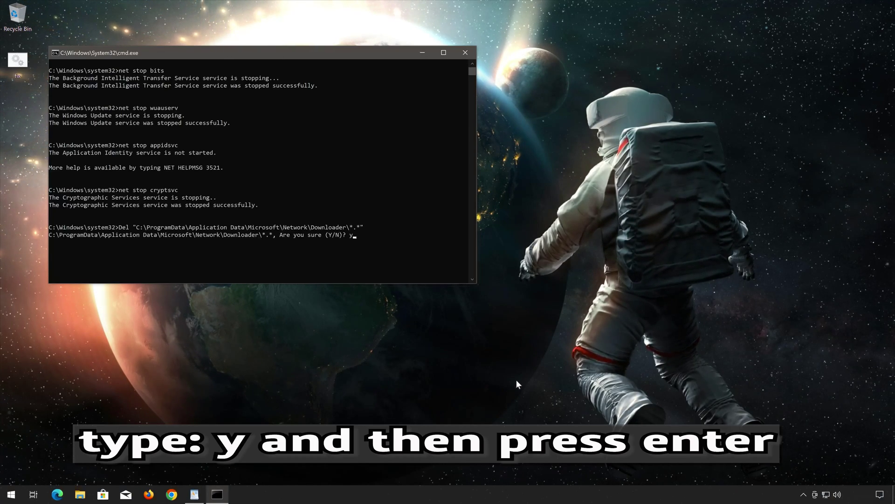
{"action": "key", "text": "Return"}
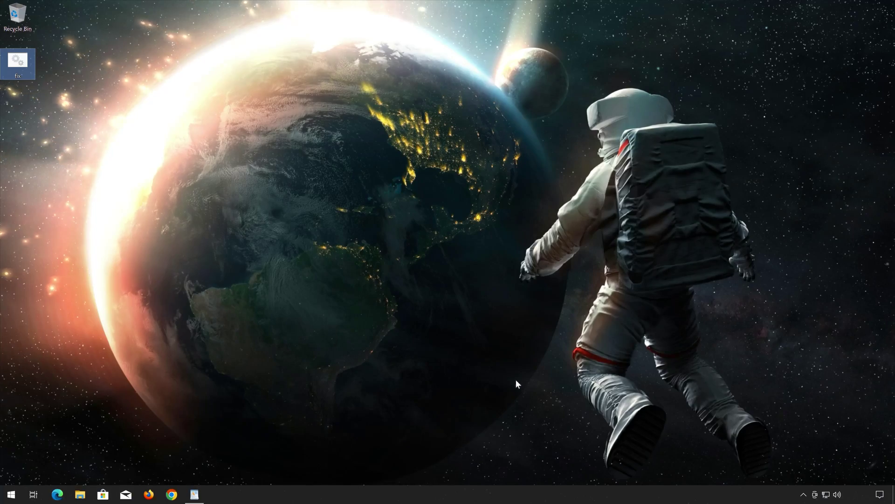
{"action": "left_click", "coordinate": [494, 379]}
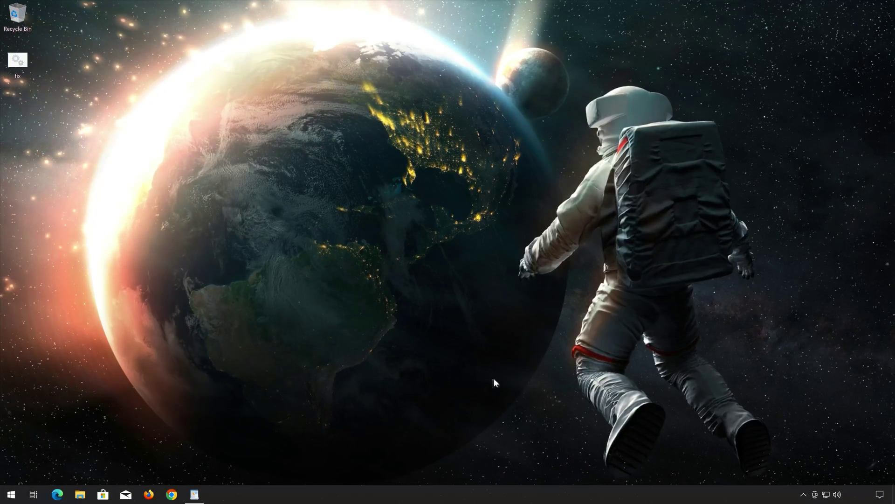
Restart the computer
{"action": "left_click", "coordinate": [10, 494]}
{"action": "left_click", "coordinate": [12, 474]}
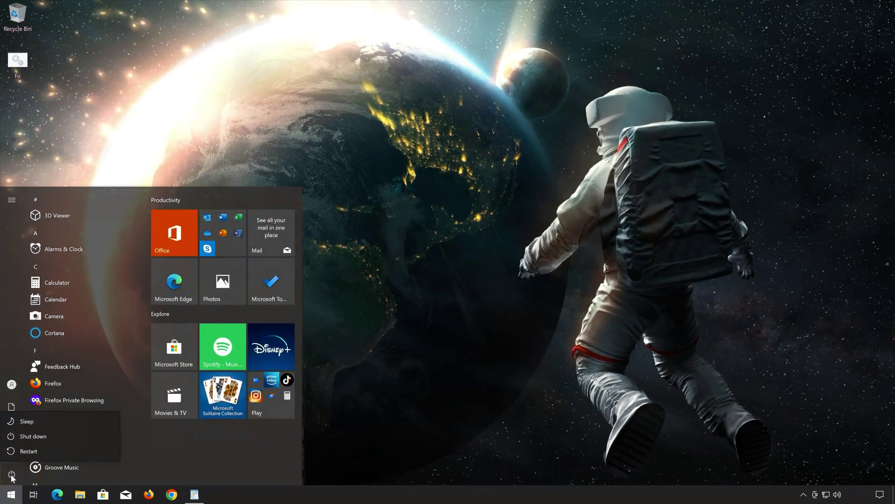
{"action": "left_click", "coordinate": [29, 451]}
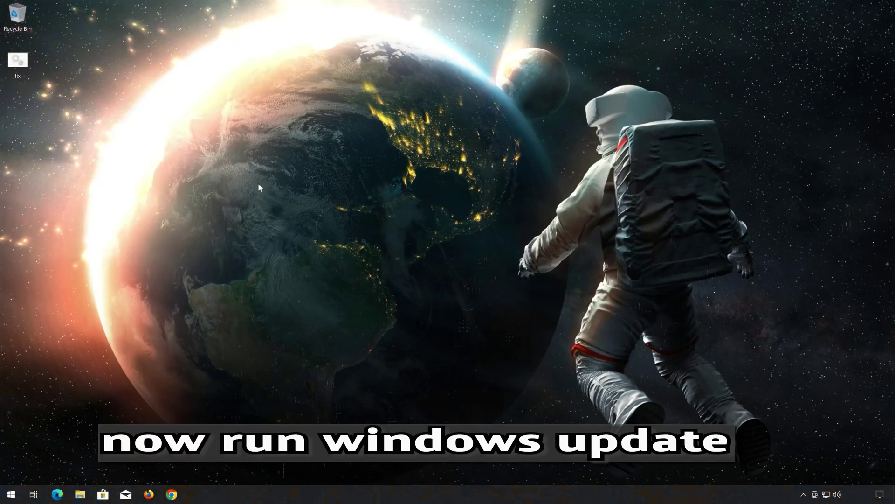
Open the Windows Update settings in Windows Settings
{"action": "left_click", "coordinate": [11, 494]}
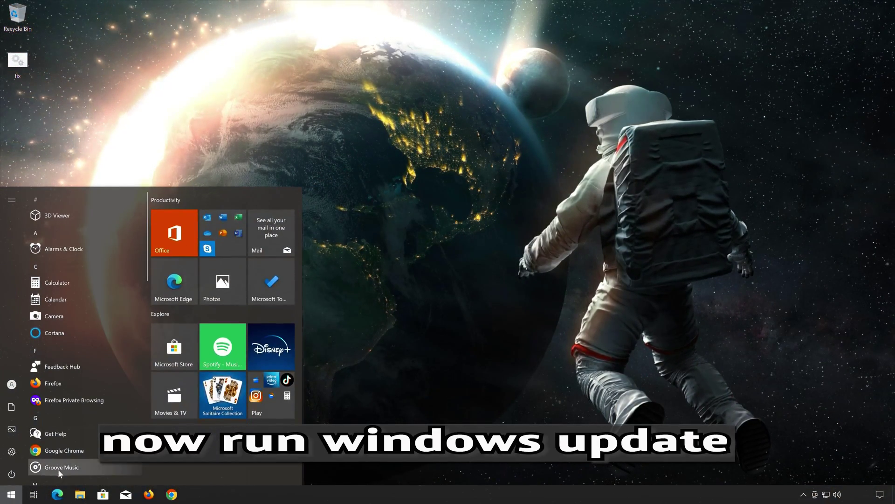
{"action": "left_click", "coordinate": [12, 450]}
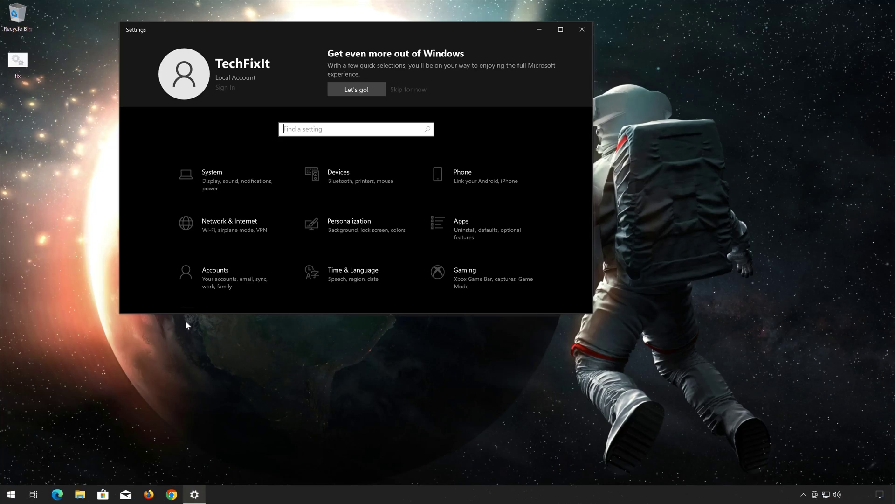
{"action": "scroll", "coordinate": [242, 278], "scroll_direction": "down", "scroll_amount": 2}
{"action": "left_click", "coordinate": [246, 283]}
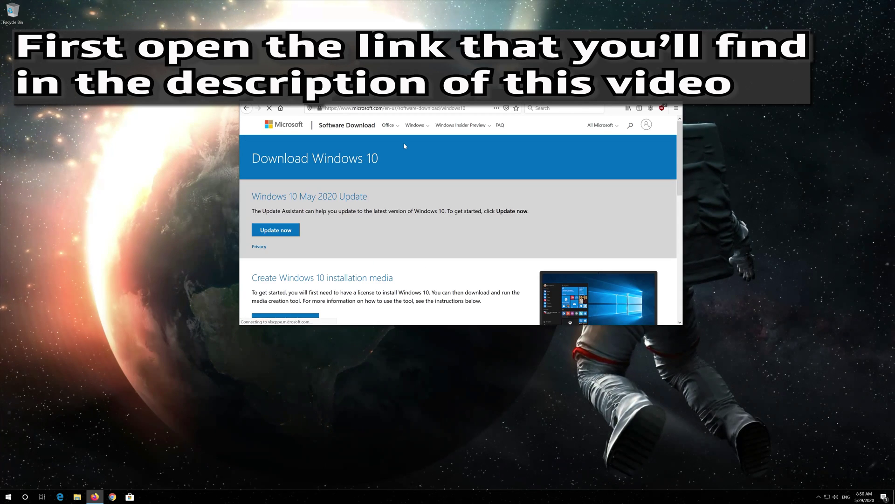
Download the Windows 10 installation media tool from the Microsoft page, save MediaCreationTool2004.exe, and close the browser
{"action": "scroll", "coordinate": [405, 146], "scroll_direction": "down", "scroll_amount": 1}
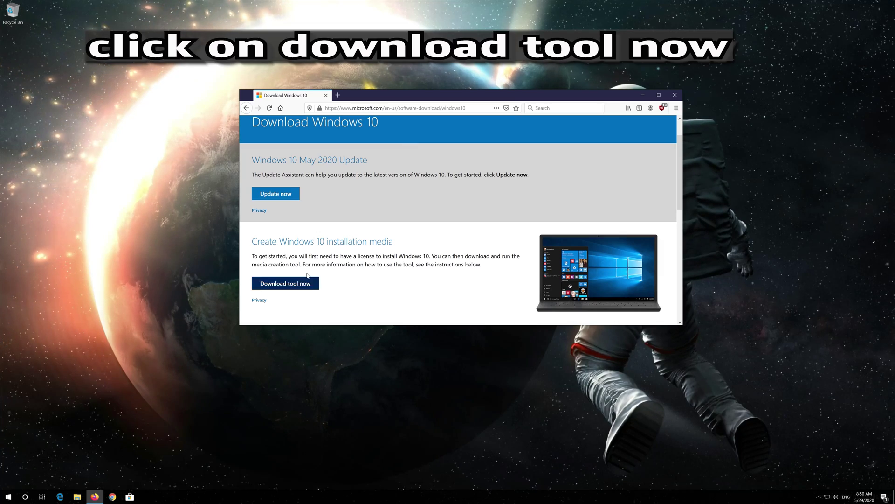
{"action": "left_click", "coordinate": [285, 282]}
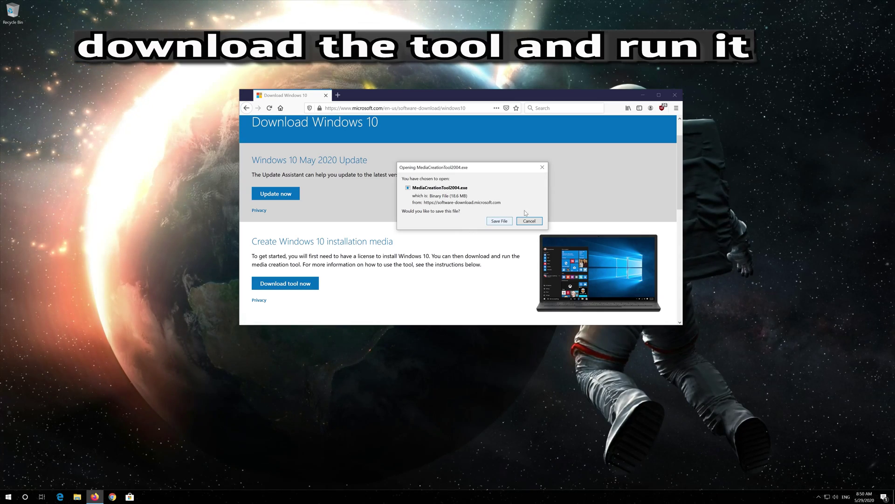
{"action": "left_click", "coordinate": [496, 221]}
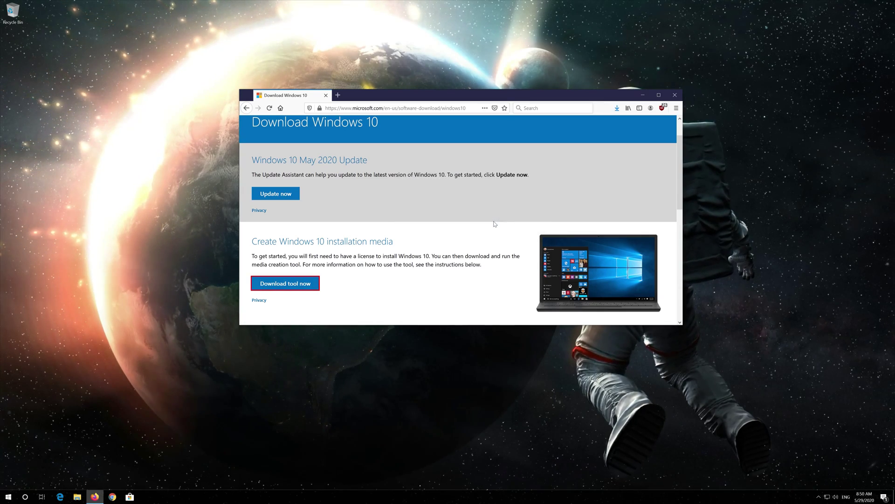
{"action": "left_click", "coordinate": [674, 95]}
Run the downloaded media creation tool from the desktop, allow its changes, and accept the Microsoft Media Creation Tool license terms
{"action": "double_click", "coordinate": [13, 55]}
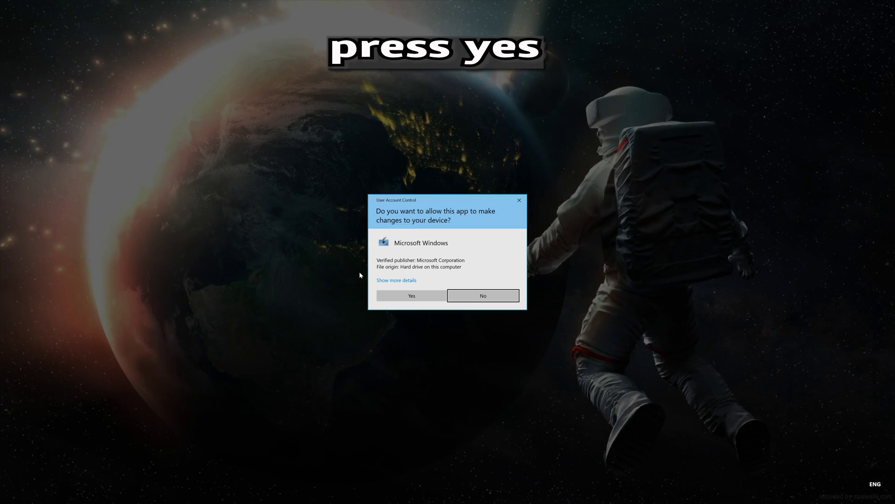
{"action": "left_click", "coordinate": [410, 298]}
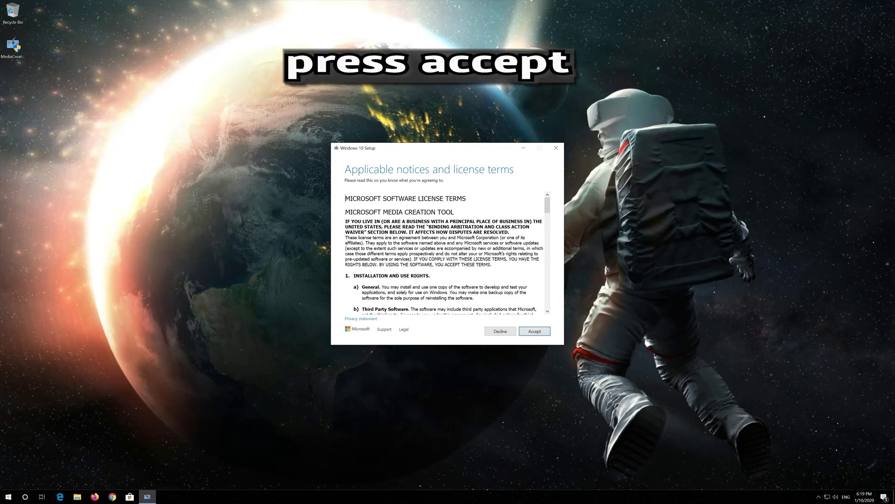
{"action": "left_click", "coordinate": [534, 331]}
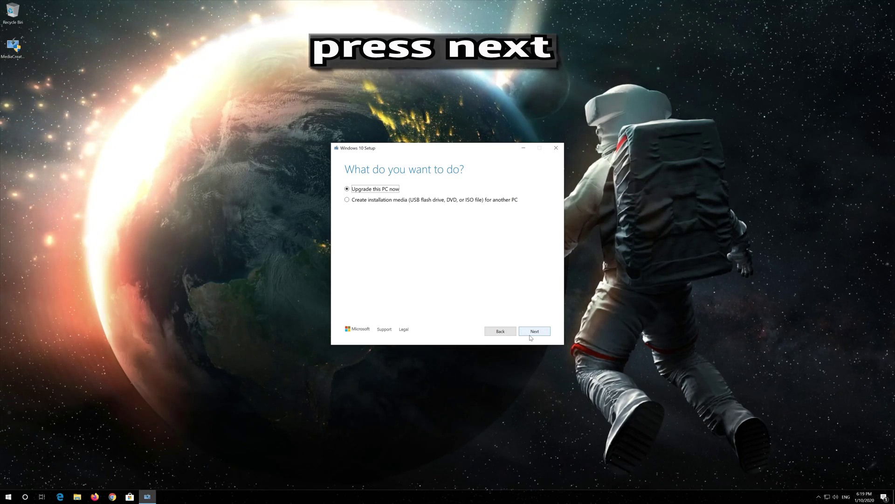
Continue with Upgrade this PC now, accept the license terms, and install Windows 10 Pro with Keep personal files and apps
{"action": "left_click", "coordinate": [532, 332]}
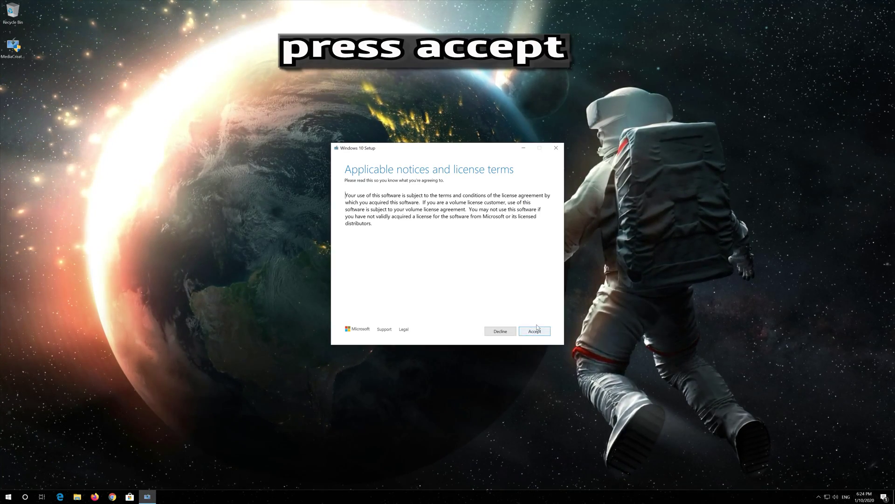
{"action": "left_click", "coordinate": [538, 329]}
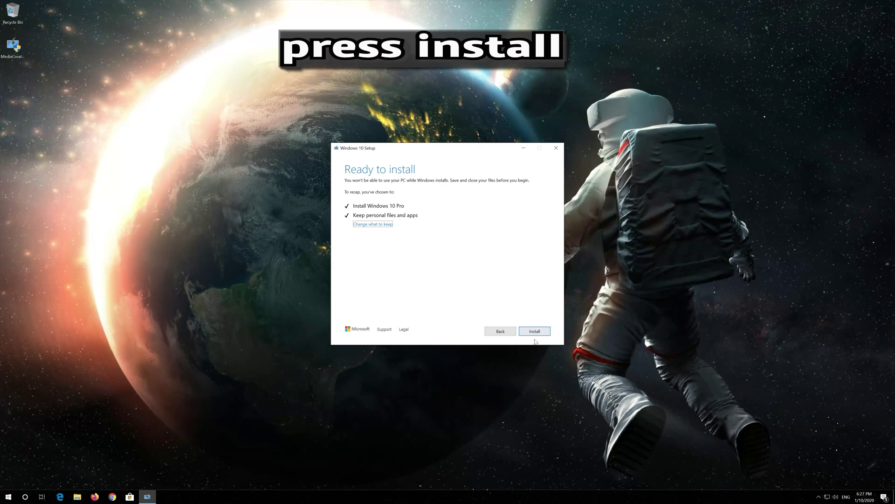
{"action": "left_click", "coordinate": [534, 330]}
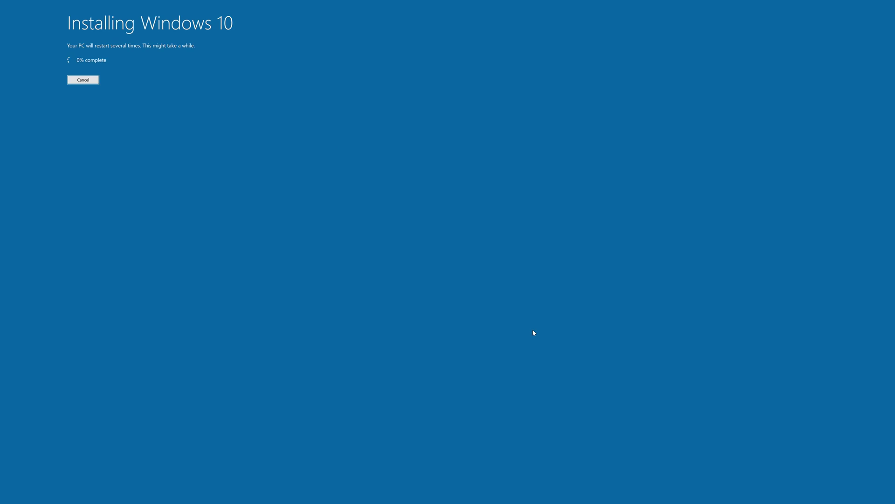